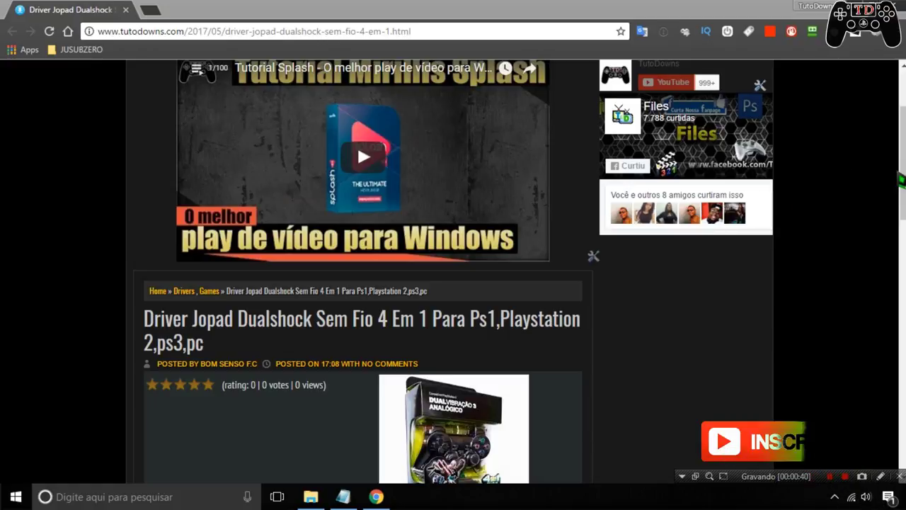
Step: Open the free download page for Jopad 4 em 1.rar from the driver article, and close the browser
left_click(898, 157)
left_click_drag(898, 157, 896, 265)
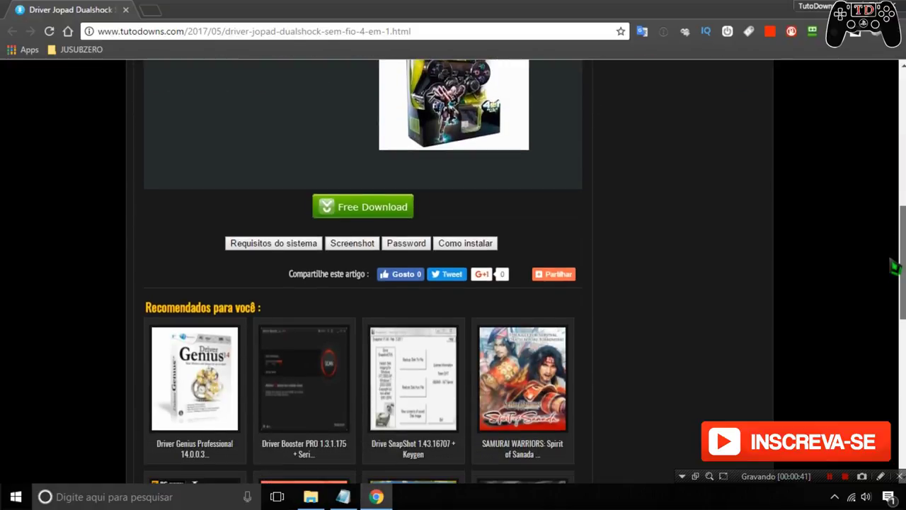
left_click(374, 212)
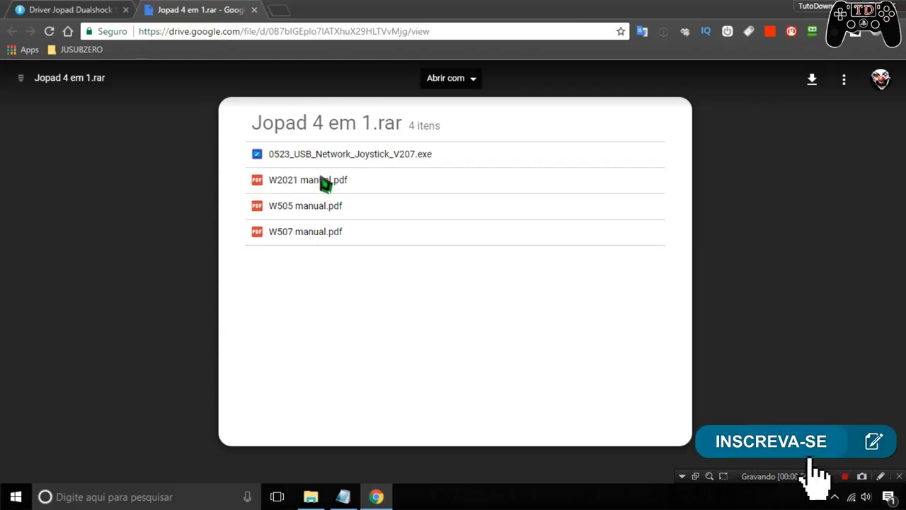
left_click(254, 10)
left_click(854, 5)
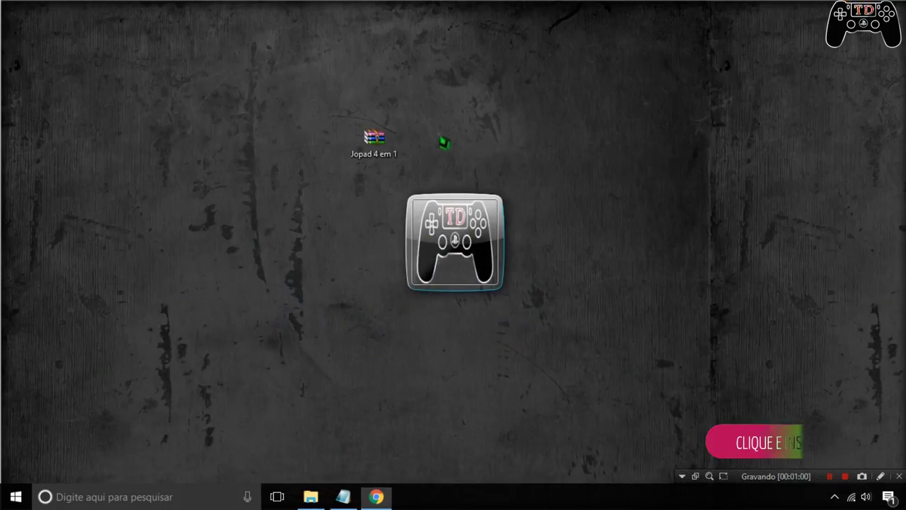
Step: Extract the Jopad 4 em 1 archive directly onto the desktop
left_click_drag(374, 142, 226, 219)
right_click(226, 219)
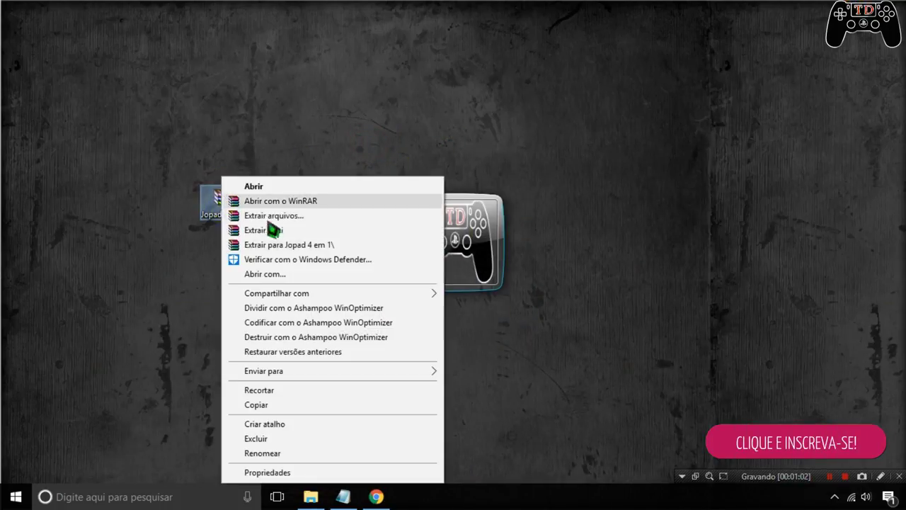
left_click(271, 228)
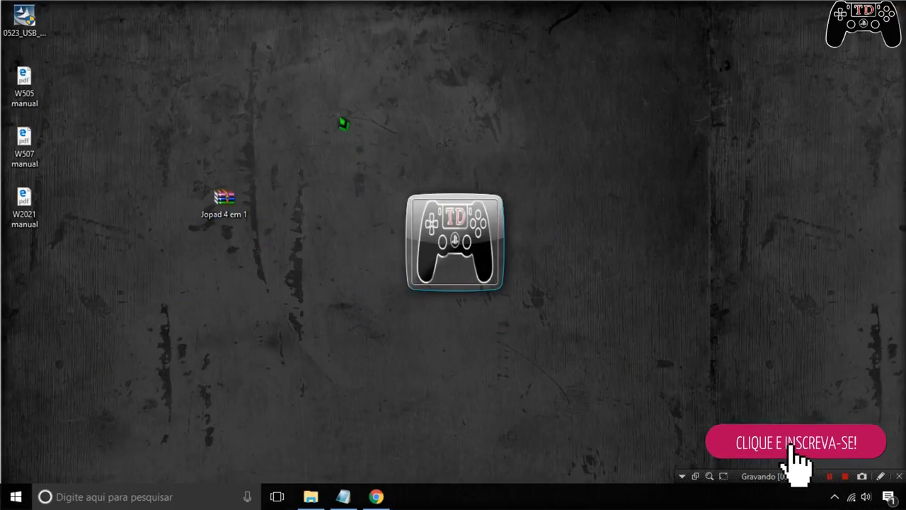
left_click(245, 91)
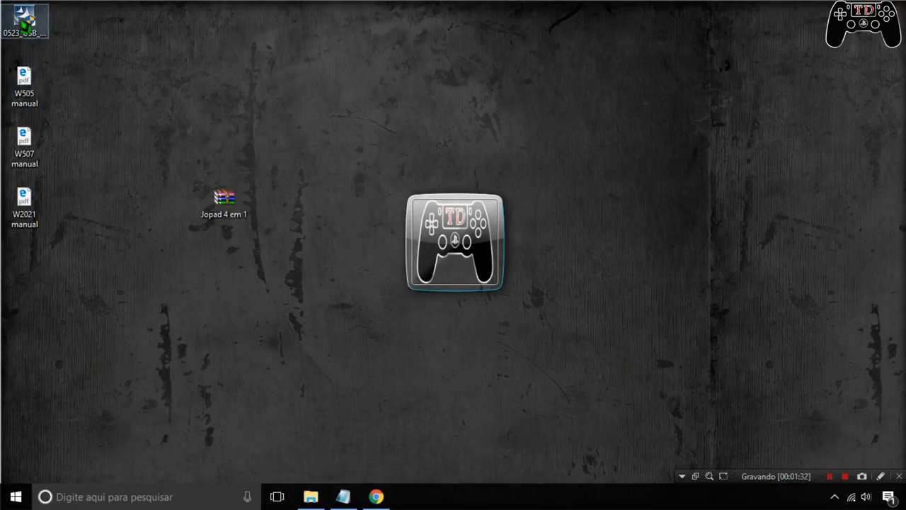
Step: Install the USB Network Joystick (BM) driver from the extracted 0523_USB installer, allowing the ShanWan device software
left_click(25, 21)
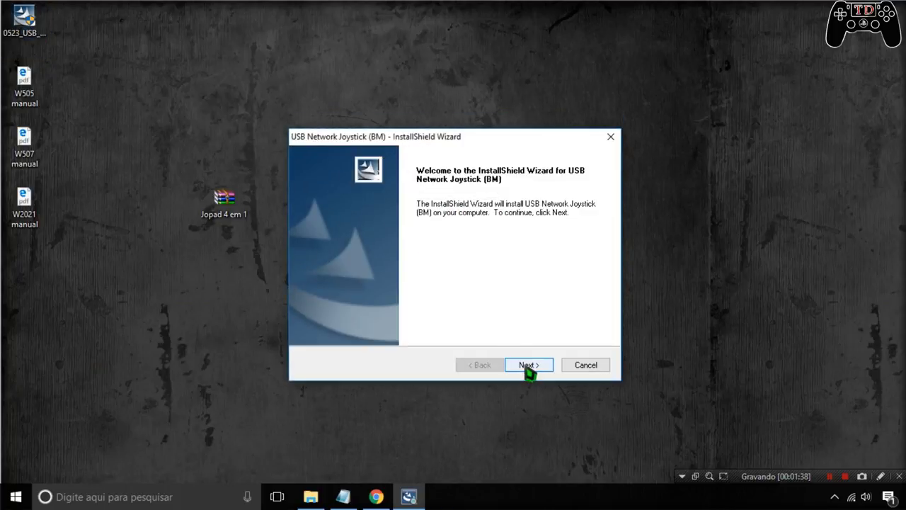
left_click(527, 366)
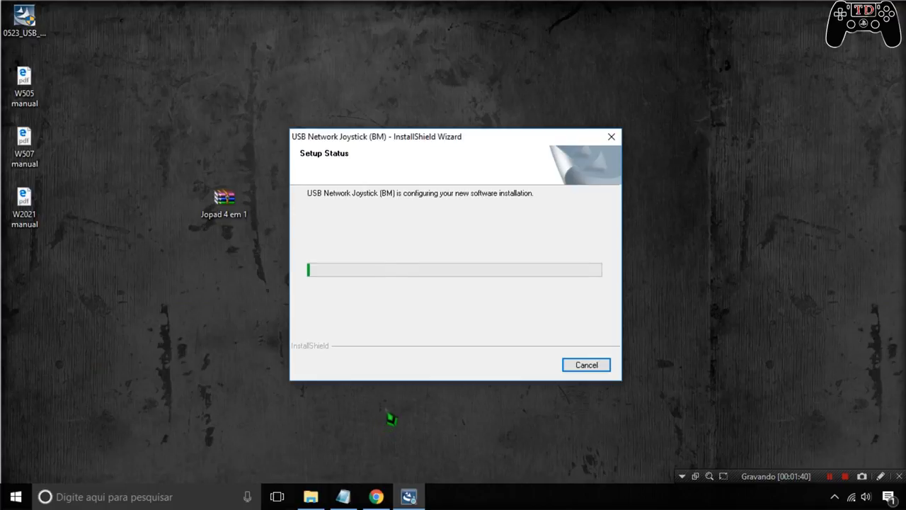
left_click_drag(457, 139, 551, 101)
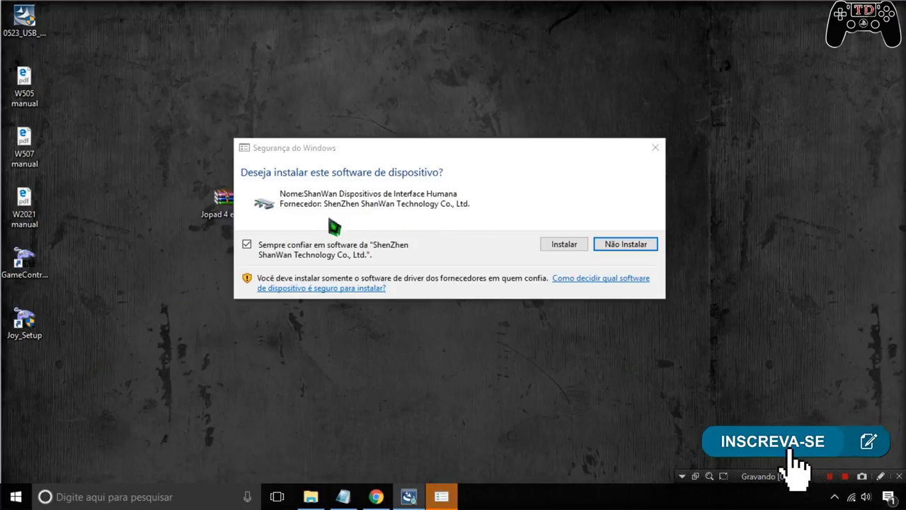
left_click(564, 248)
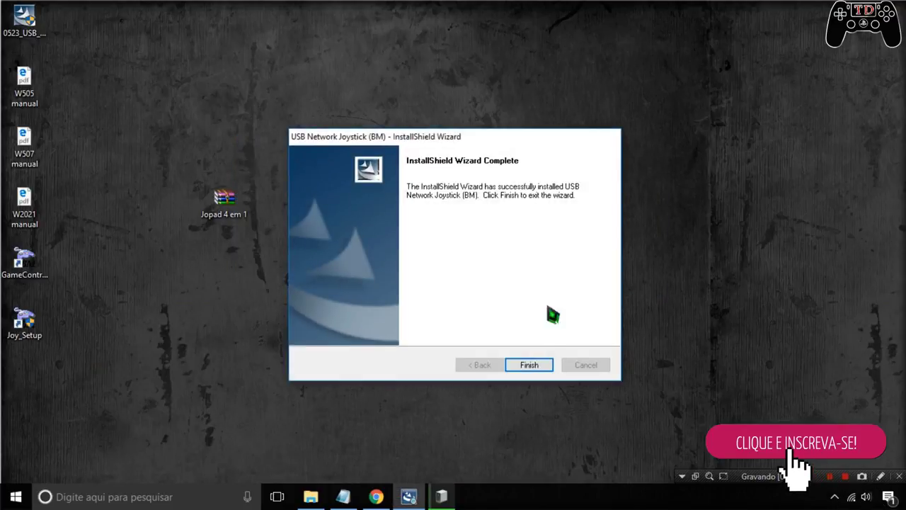
left_click(532, 367)
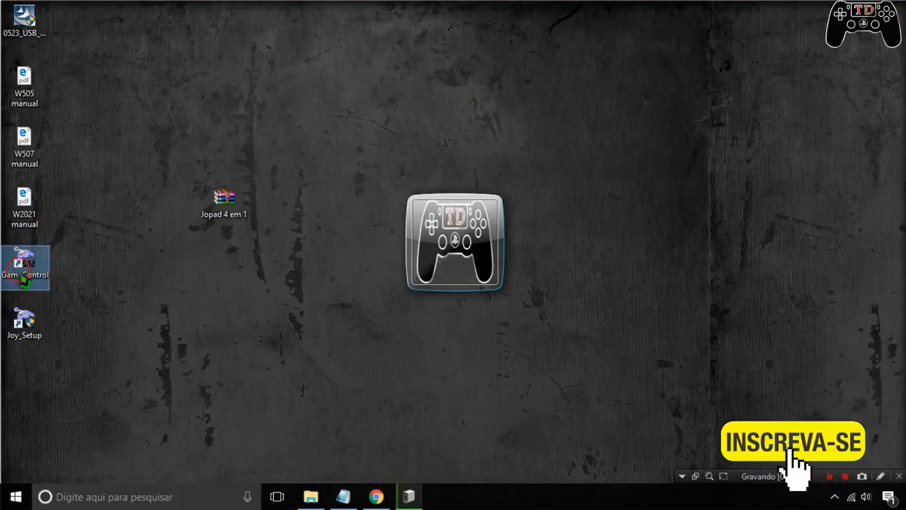
Step: Launch GameController from the desktop and choose USB Network Joystick (BM) as the preferred device for older programs
double_click(24, 279)
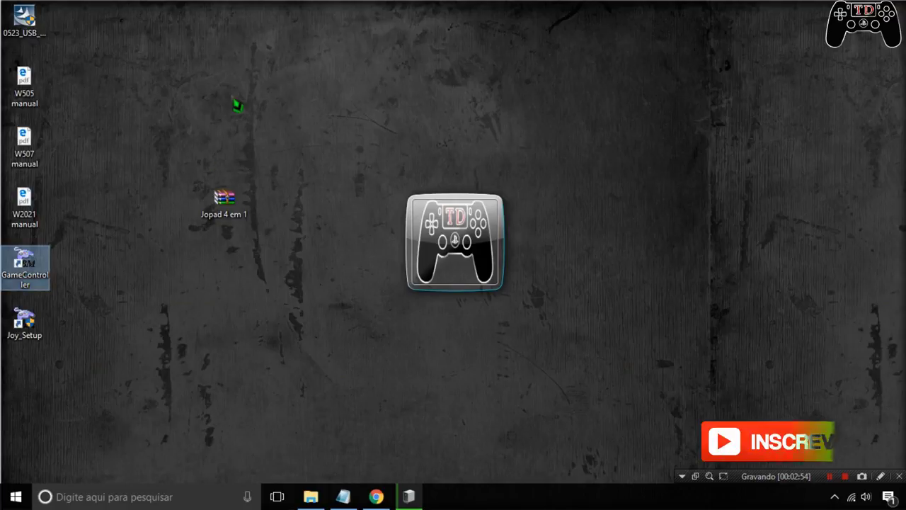
left_click_drag(160, 65, 330, 65)
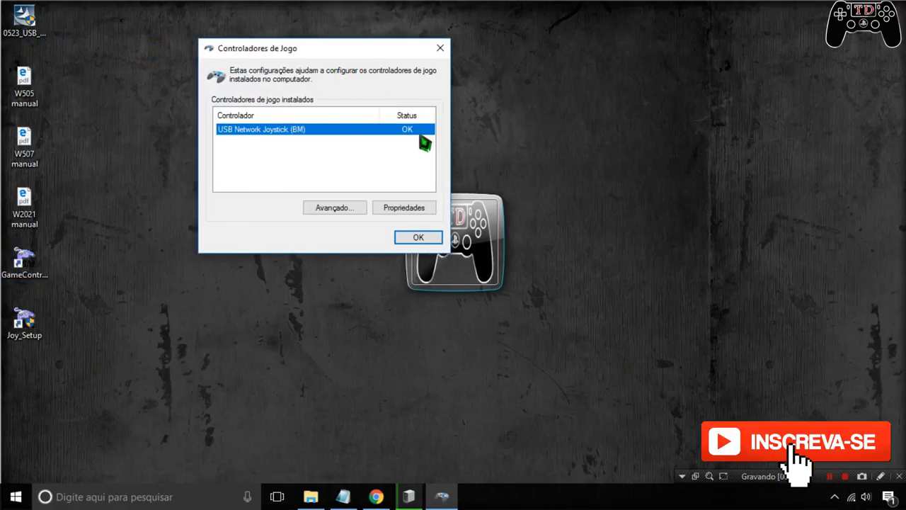
left_click(325, 211)
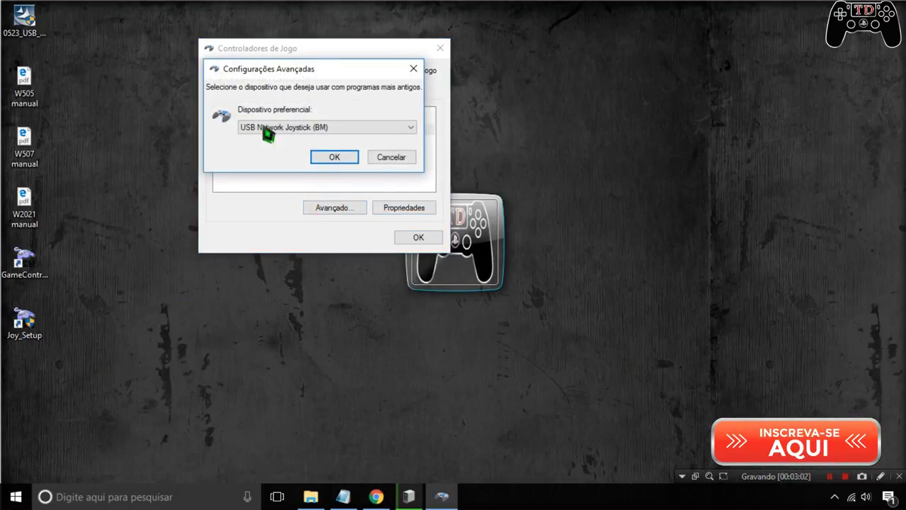
left_click(260, 127)
left_click(263, 138)
left_click(330, 157)
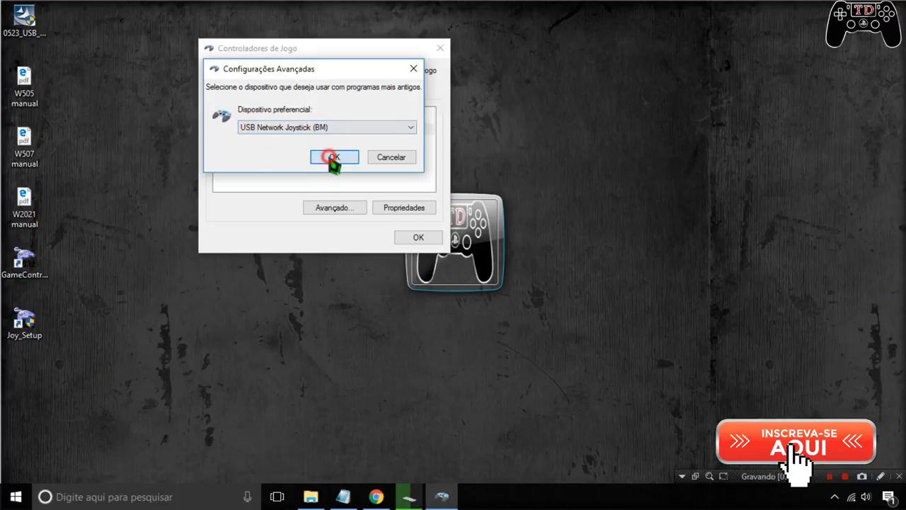
Step: Check the joystick's axes, buttons and connection state in its properties, and close the game controller settings
left_click(396, 209)
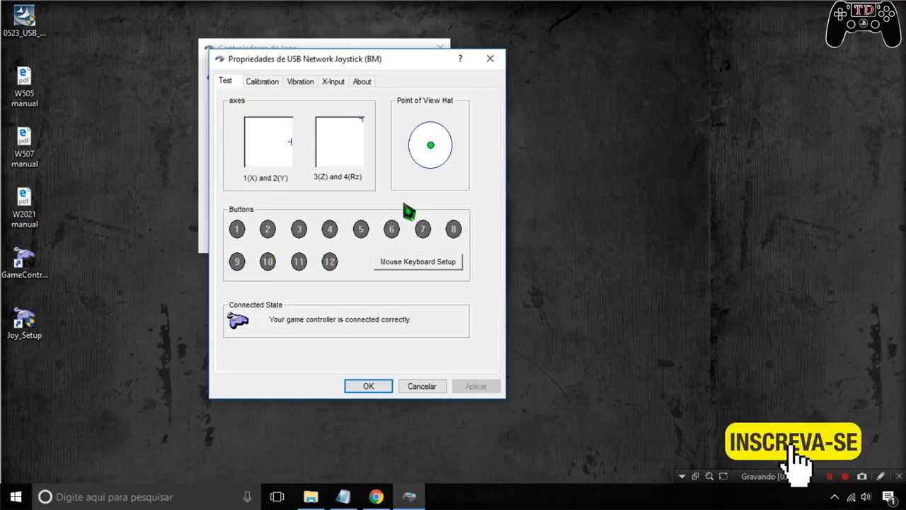
left_click(375, 386)
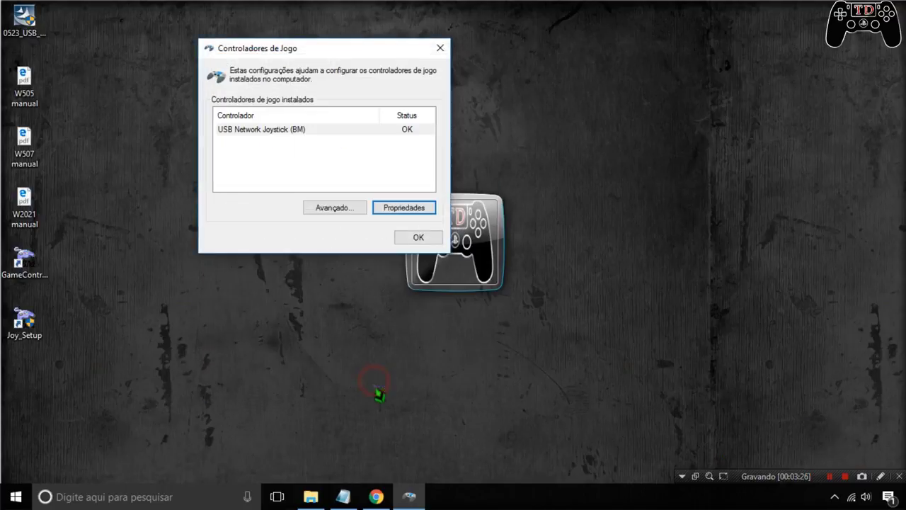
left_click(419, 237)
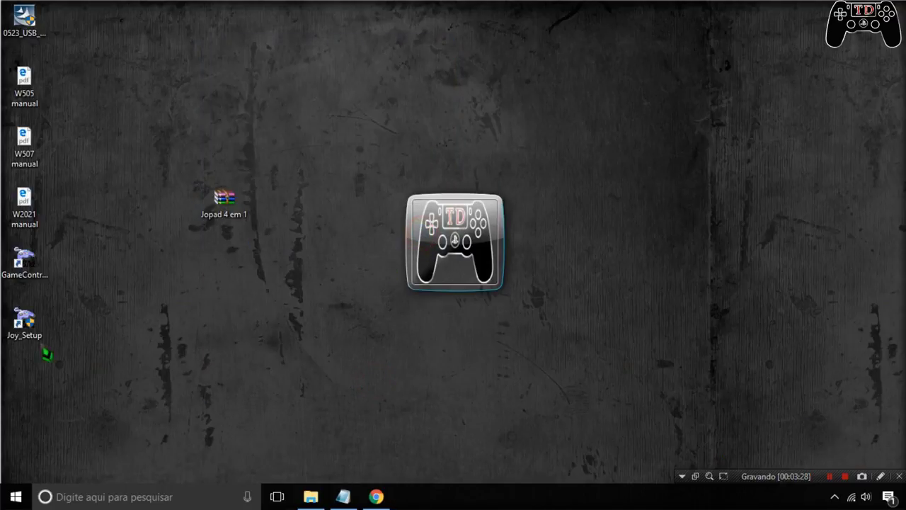
Step: Launch Joy_Setup from the desktop and move its KmSetup window higher on the screen
double_click(31, 338)
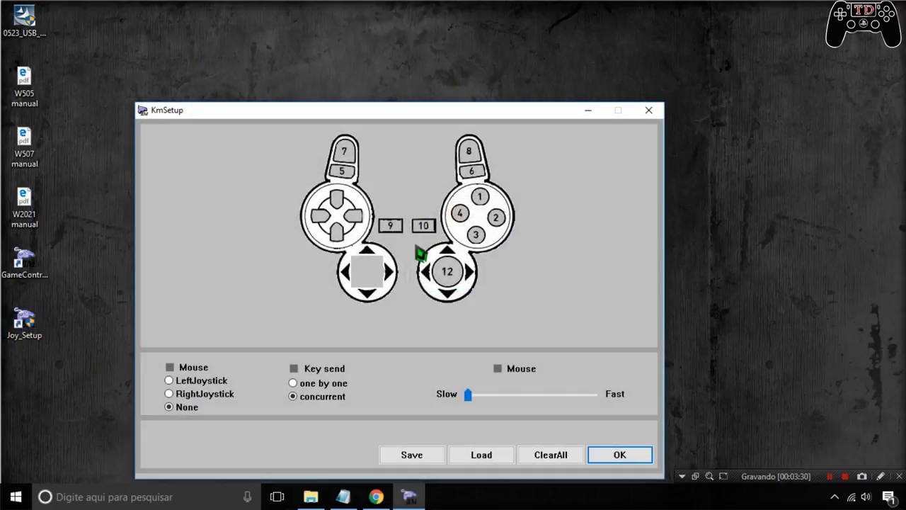
left_click_drag(329, 115, 361, 60)
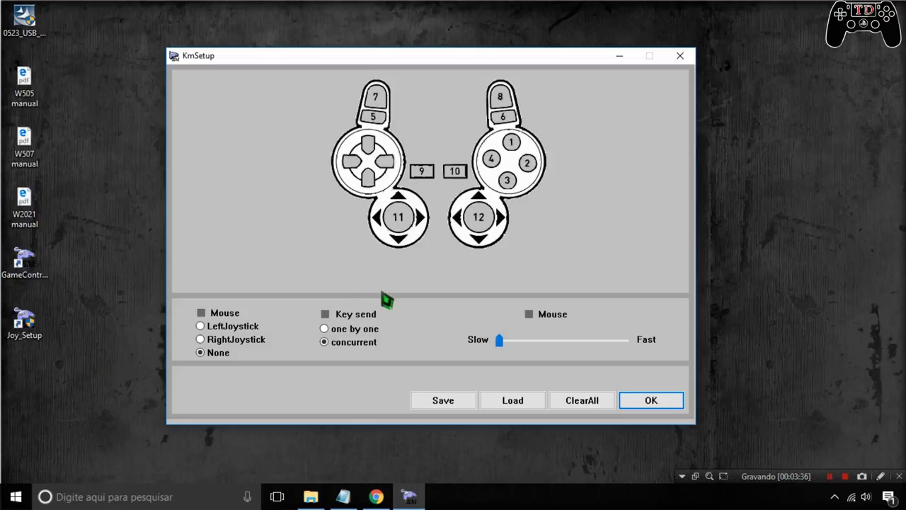
left_click(457, 174)
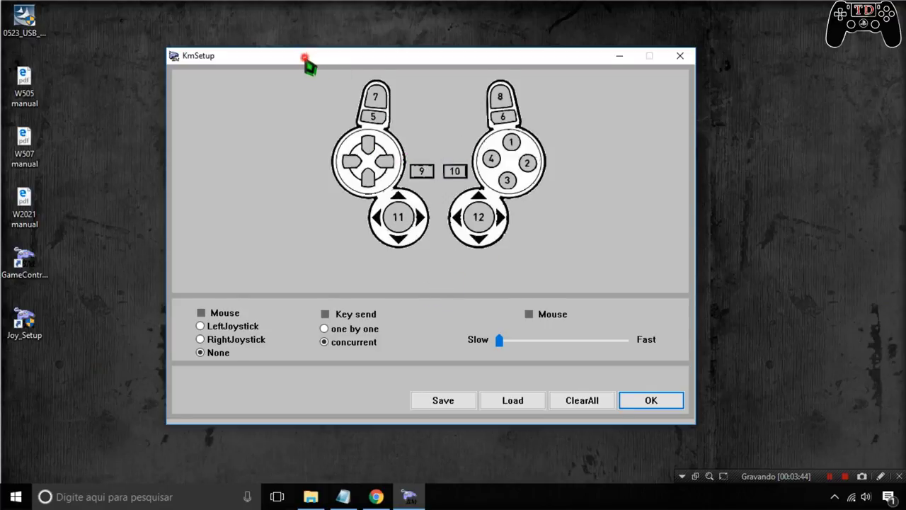
mouse_move(307, 62)
left_mouse_down()
mouse_move(318, 66)
mouse_move(305, 62)
left_mouse_up()
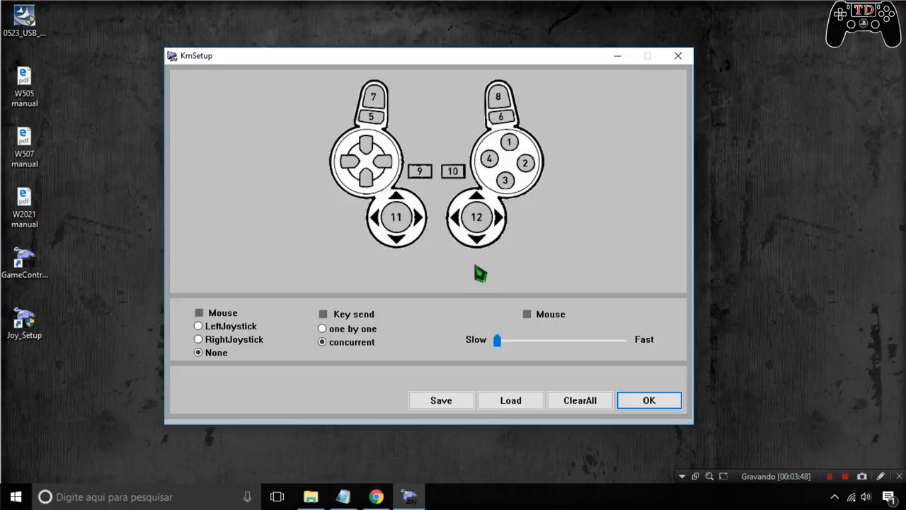
Step: Examine the mouse, button map and keyboard assignment options for the D-pad's right direction without assigning anything
right_click(384, 165)
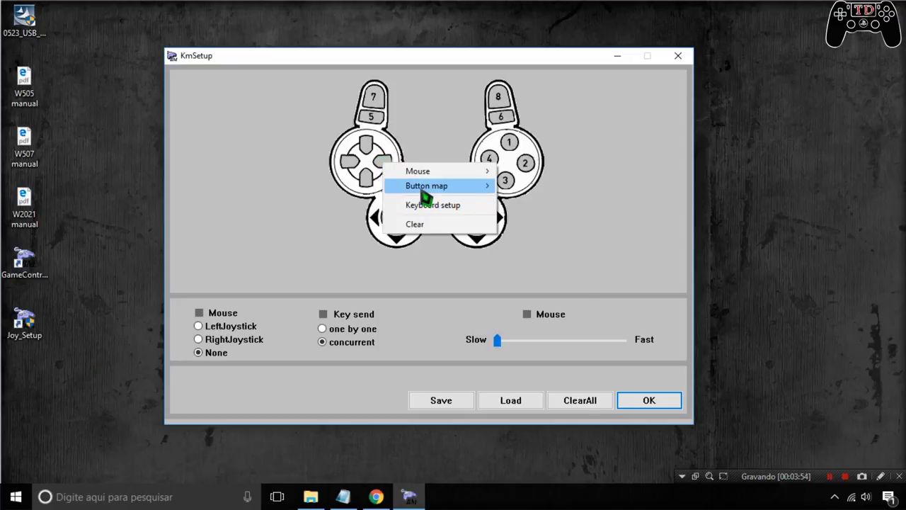
mouse_move(426, 191)
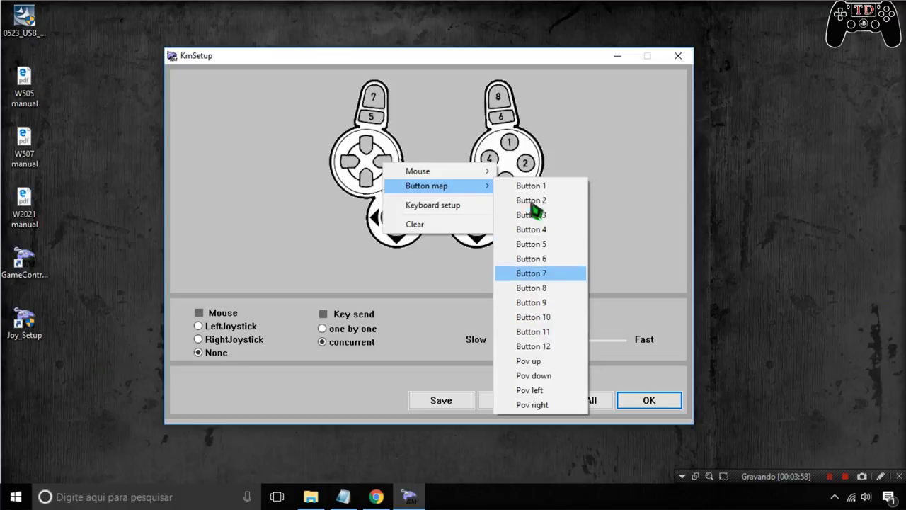
mouse_move(446, 177)
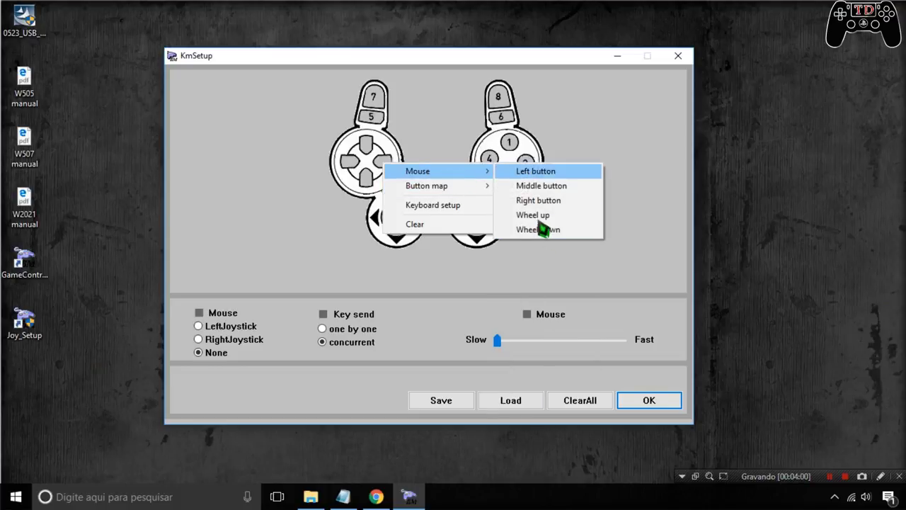
mouse_move(428, 187)
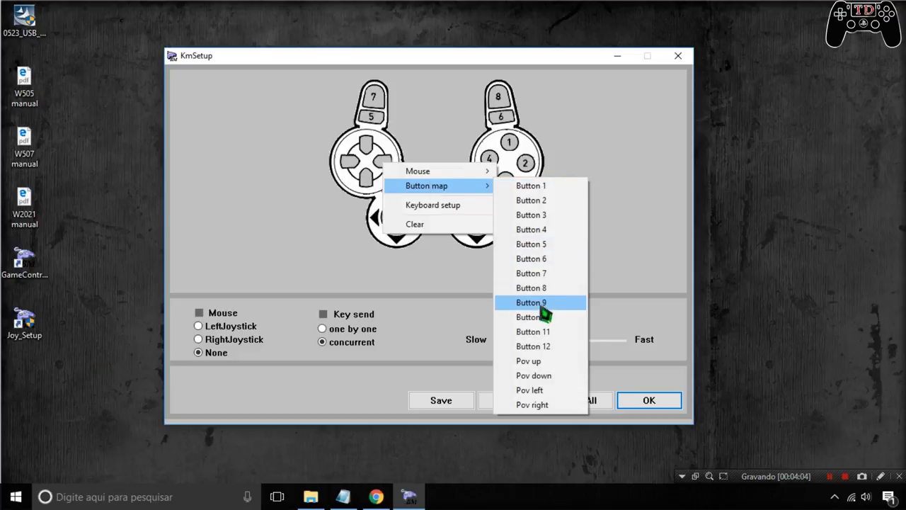
left_click(432, 205)
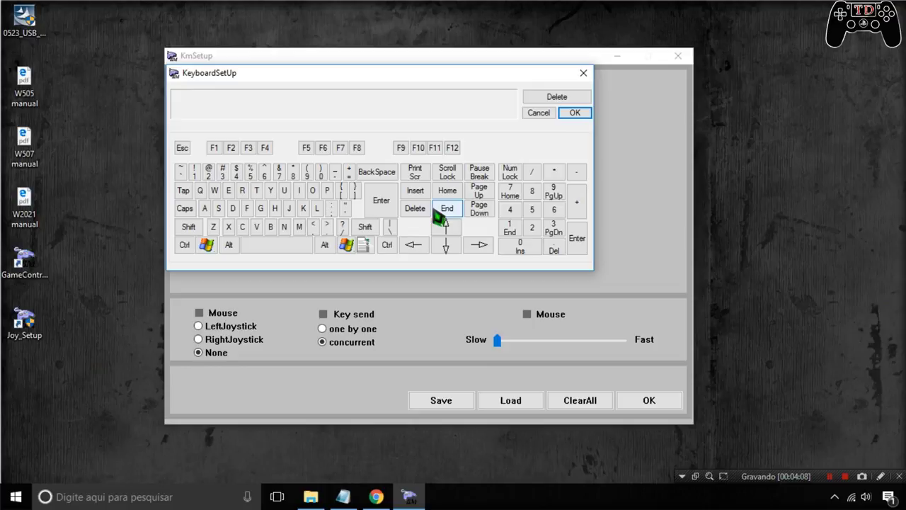
left_click(585, 73)
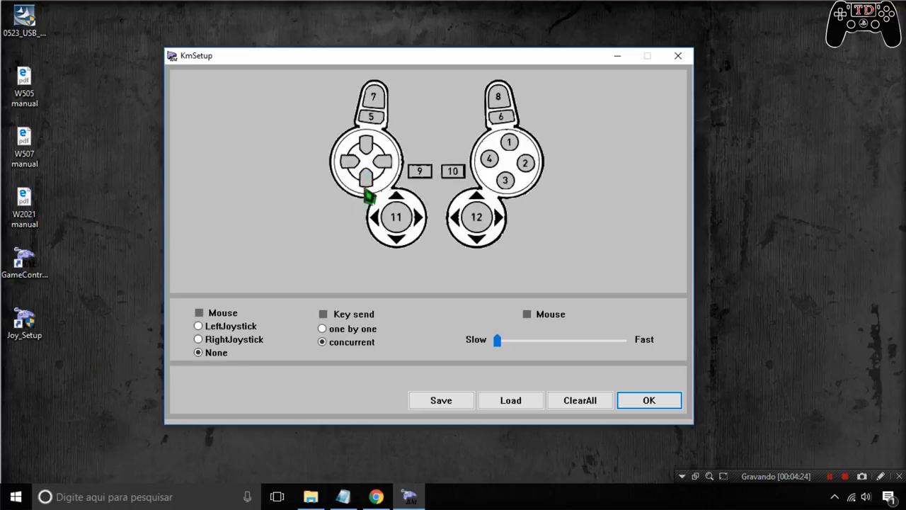
Step: Assign the keyboard key S to the D-pad's down direction
right_click(367, 186)
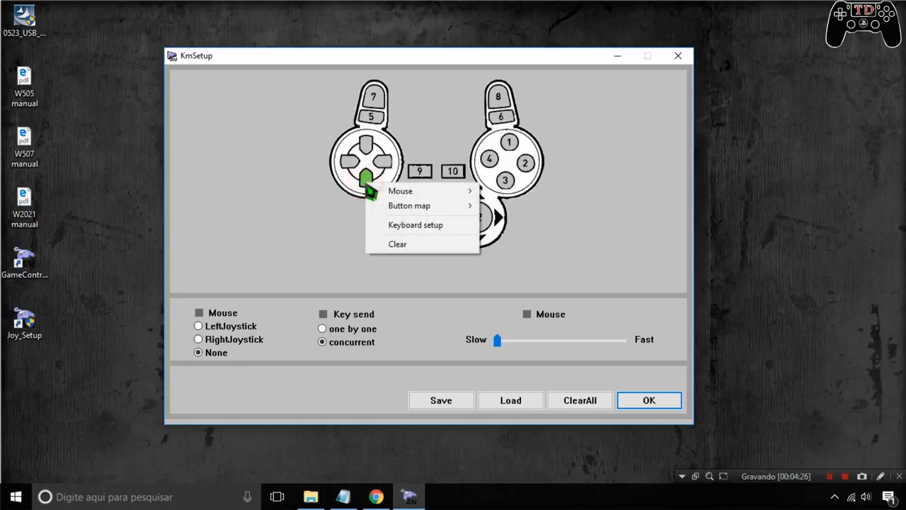
left_click(410, 225)
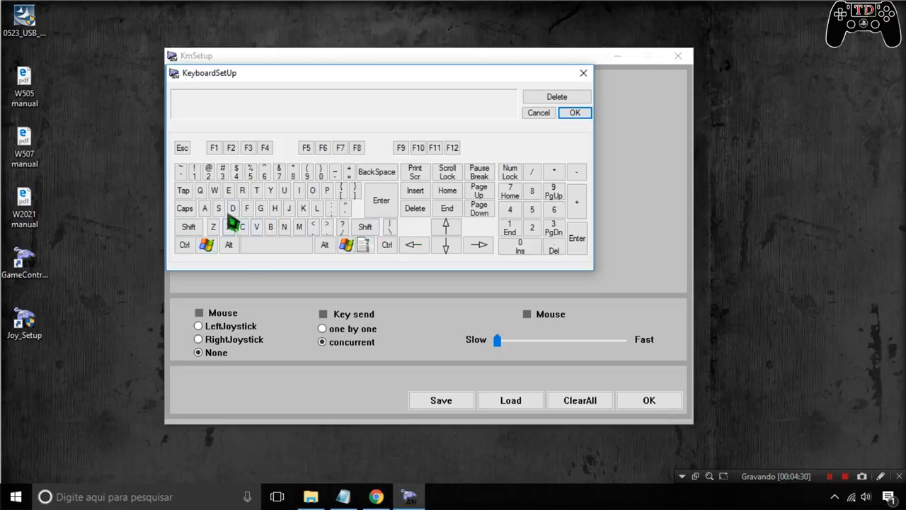
left_click(218, 208)
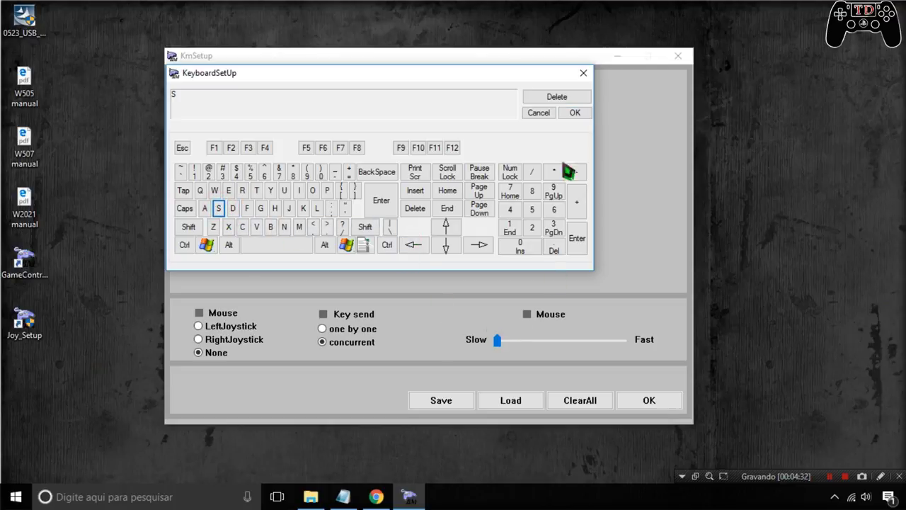
left_click(574, 114)
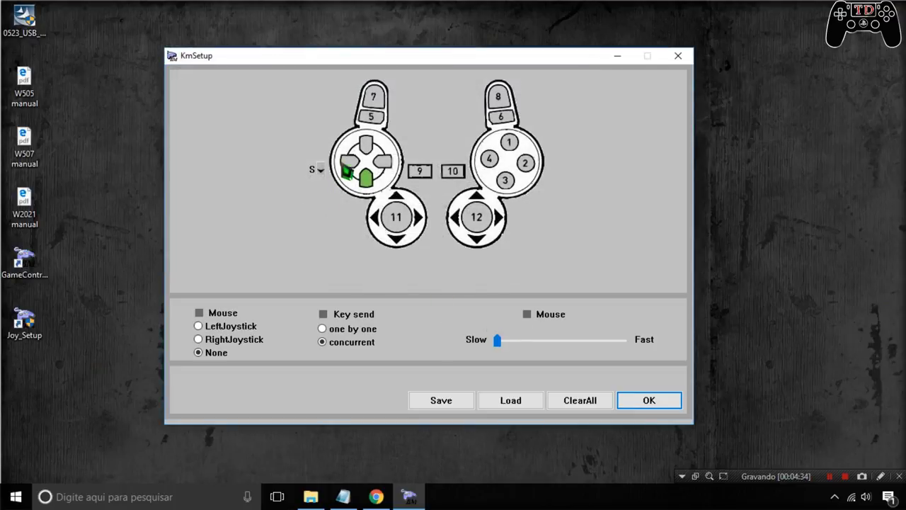
Step: Assign the keyboard key A to the D-pad's left direction
right_click(347, 171)
left_click(372, 206)
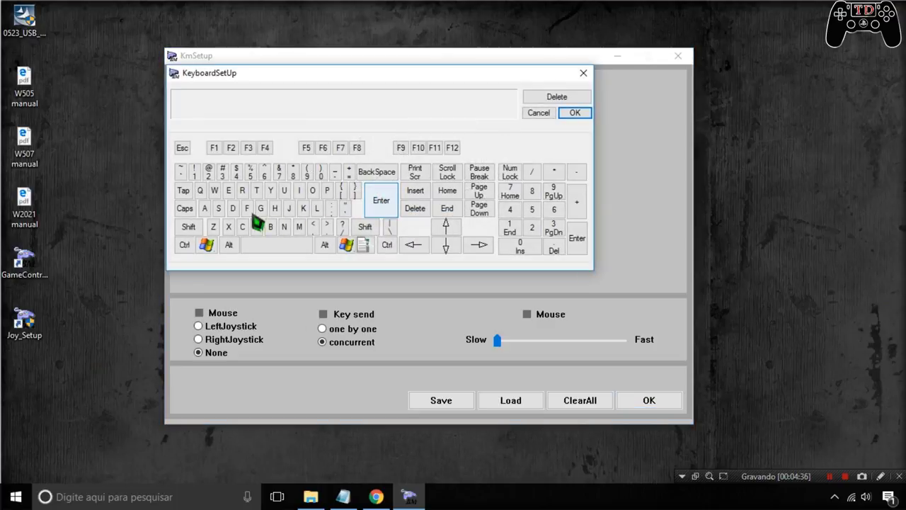
left_click(205, 208)
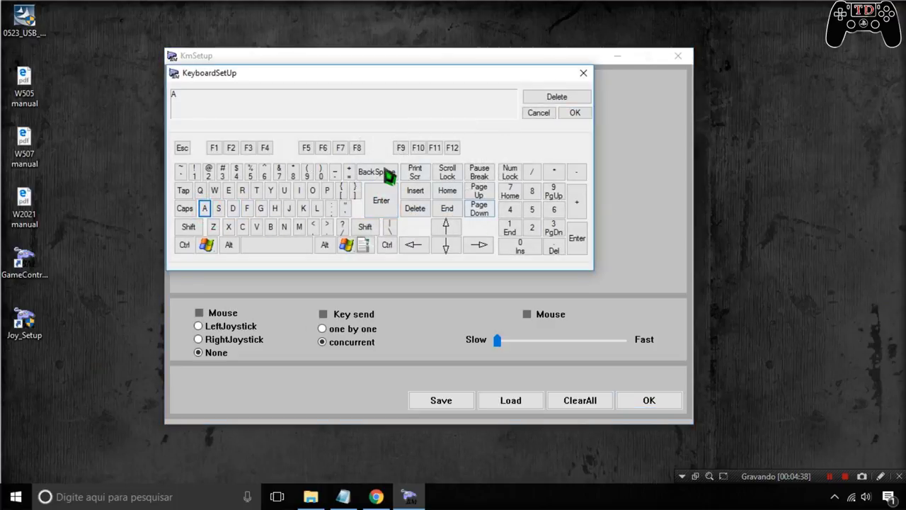
left_click(574, 114)
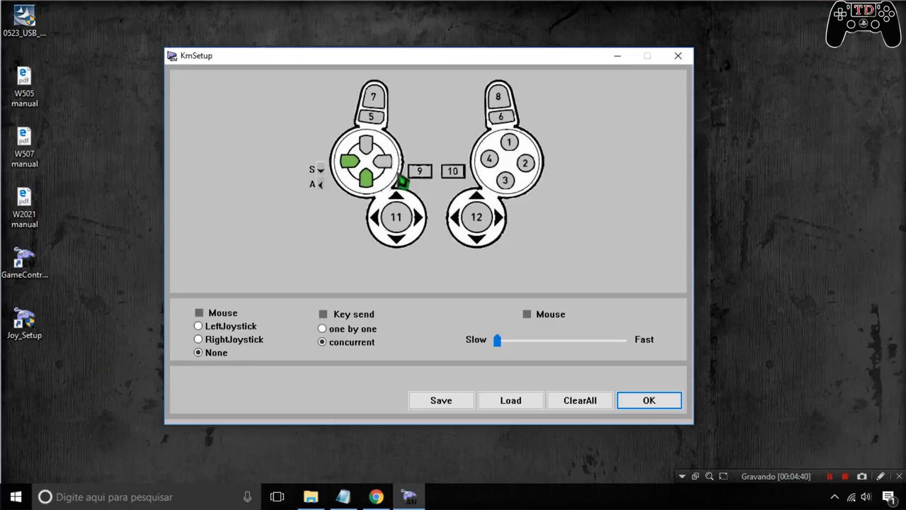
Step: Assign the keyboard key D to the D-pad's right direction
right_click(380, 161)
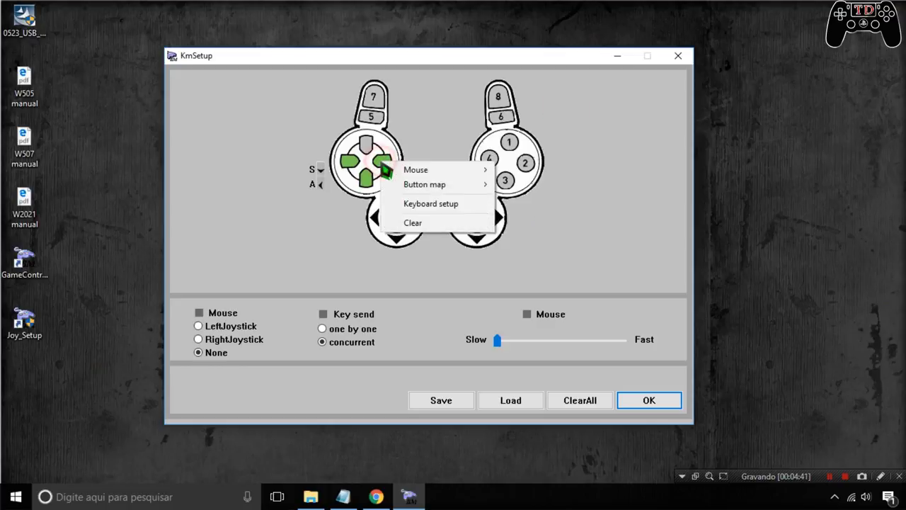
left_click(417, 206)
left_click(233, 208)
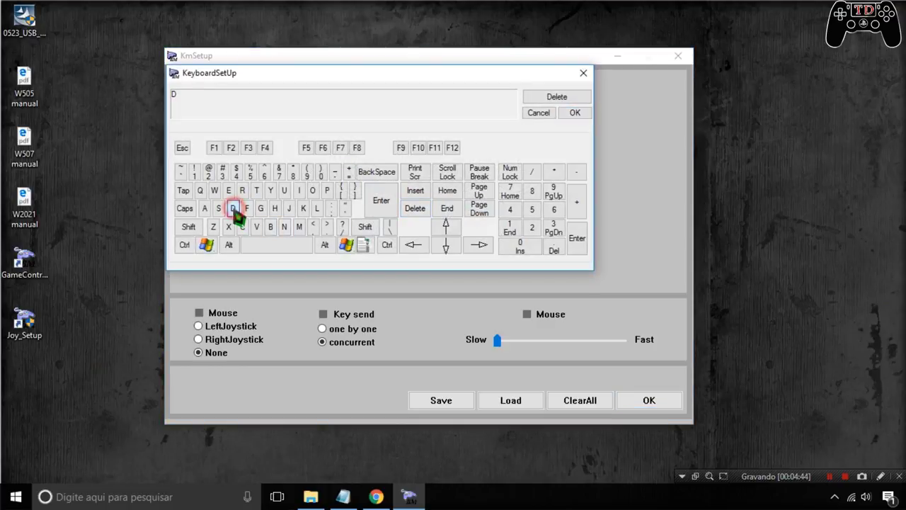
left_click(575, 113)
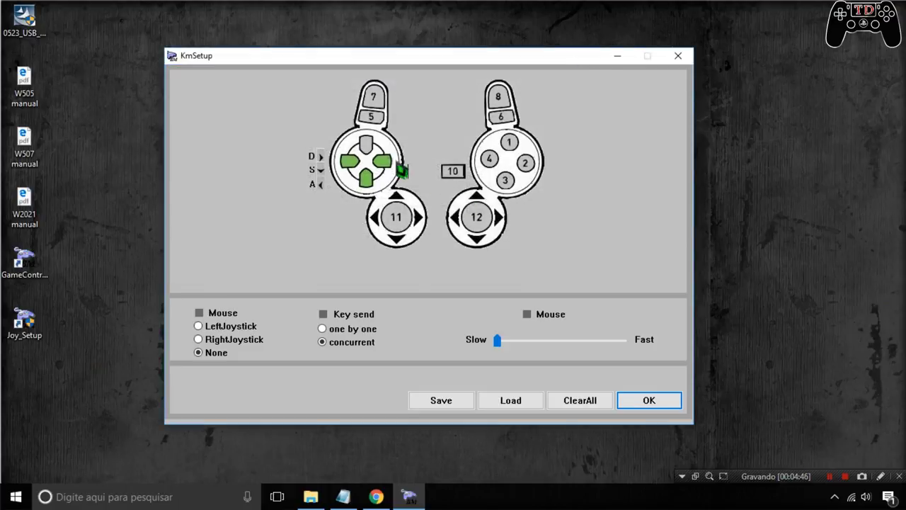
Step: Assign the keyboard key W to the D-pad's up direction
right_click(366, 145)
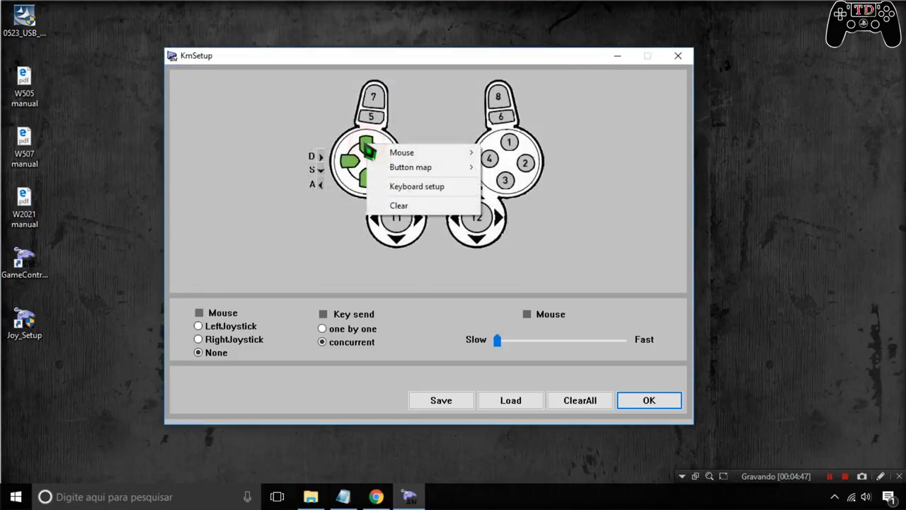
left_click(398, 186)
left_click(215, 190)
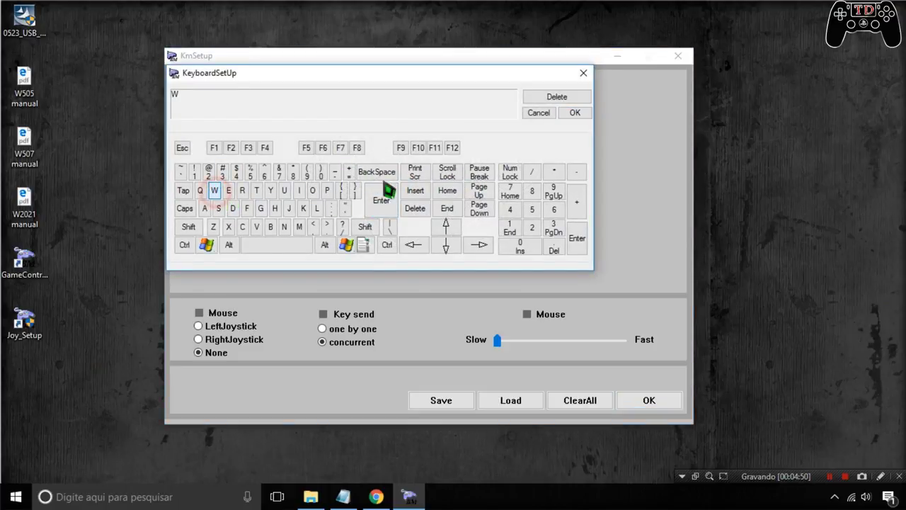
left_click(575, 114)
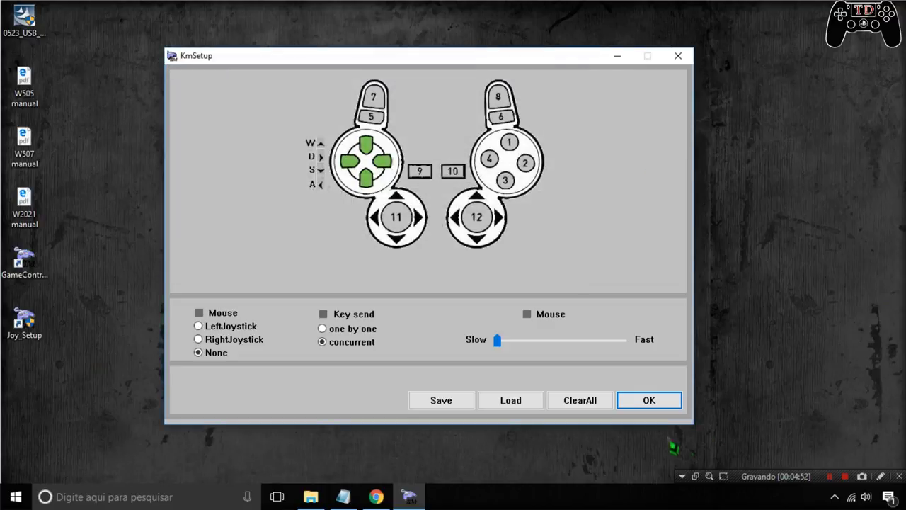
left_click(441, 402)
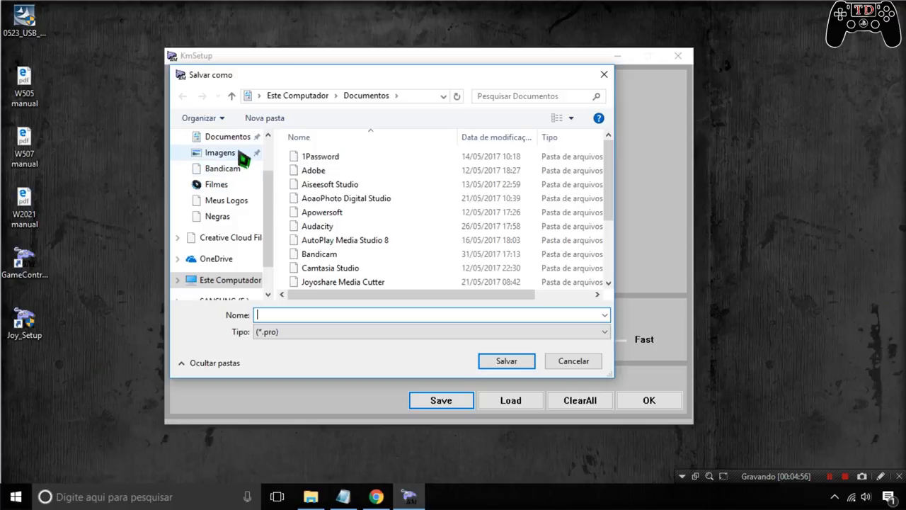
left_click(592, 365)
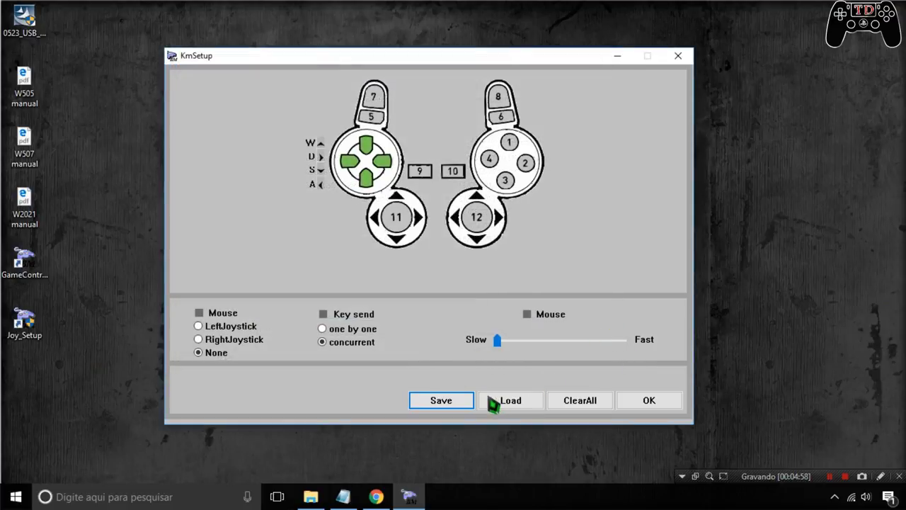
left_click(447, 401)
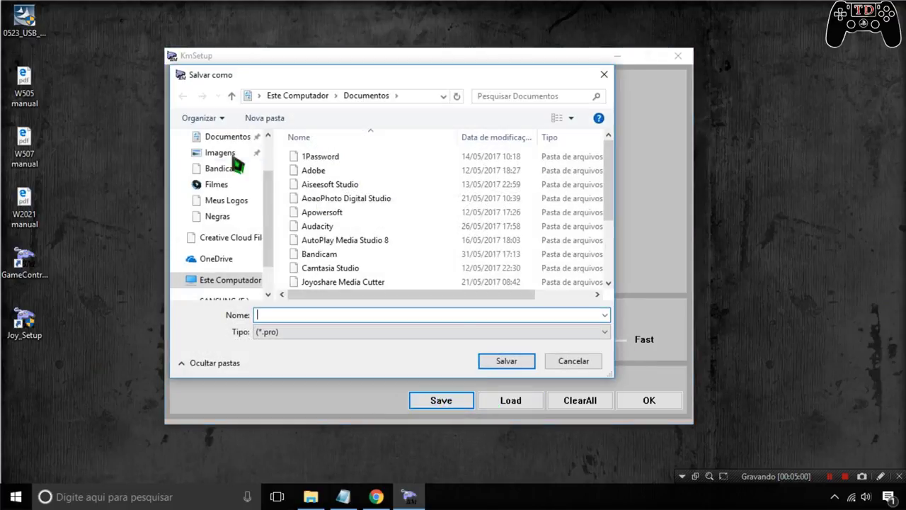
left_click(604, 75)
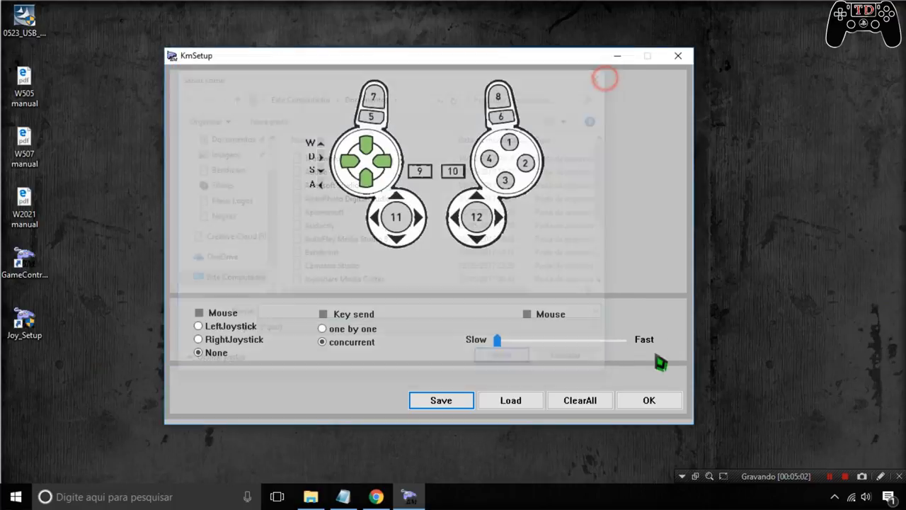
Step: Accept the D-pad key assignments and close KmSetup
left_click(650, 400)
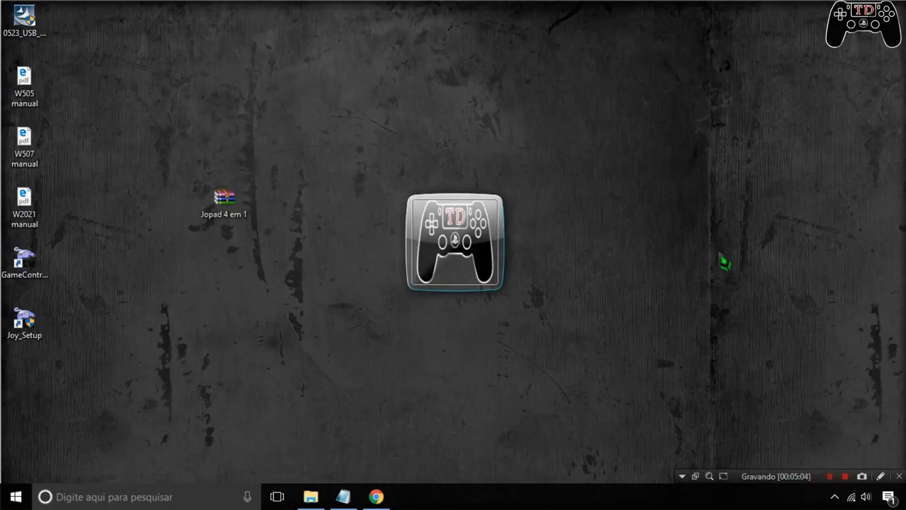